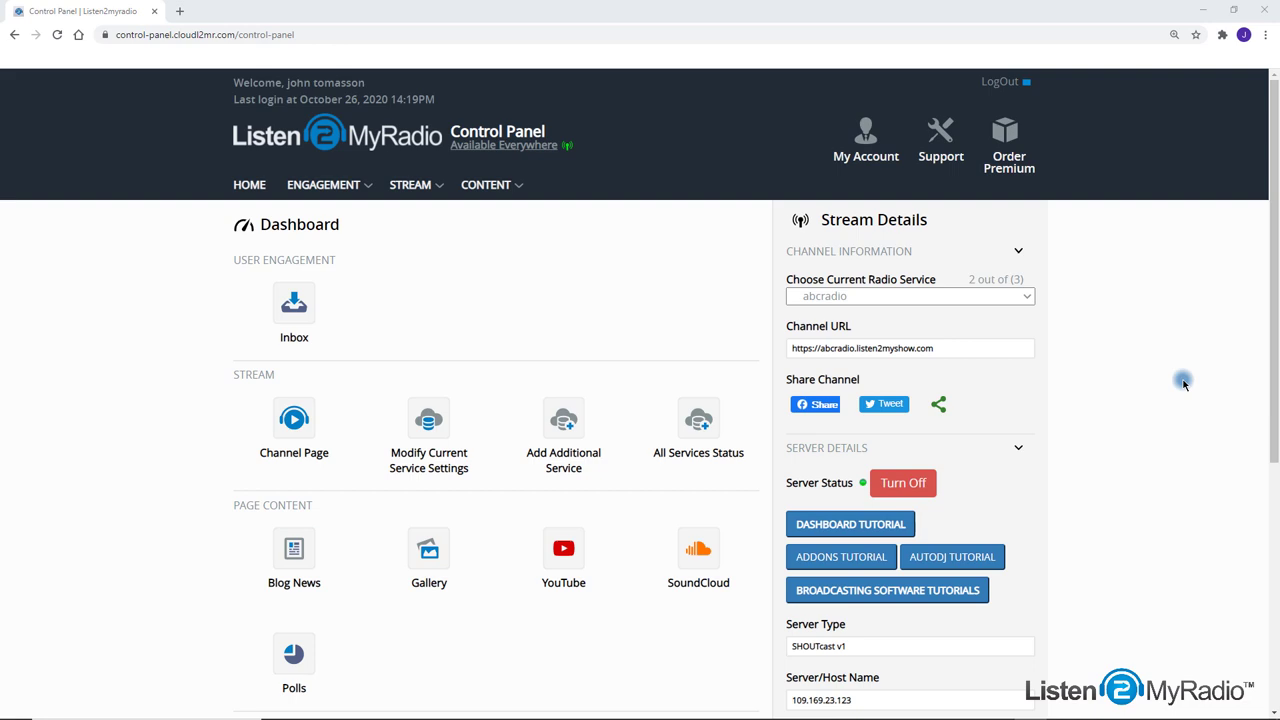
- Scroll the Dashboard past Page Content down to the Active Add Ons section
scroll(1184, 400, down, 3)
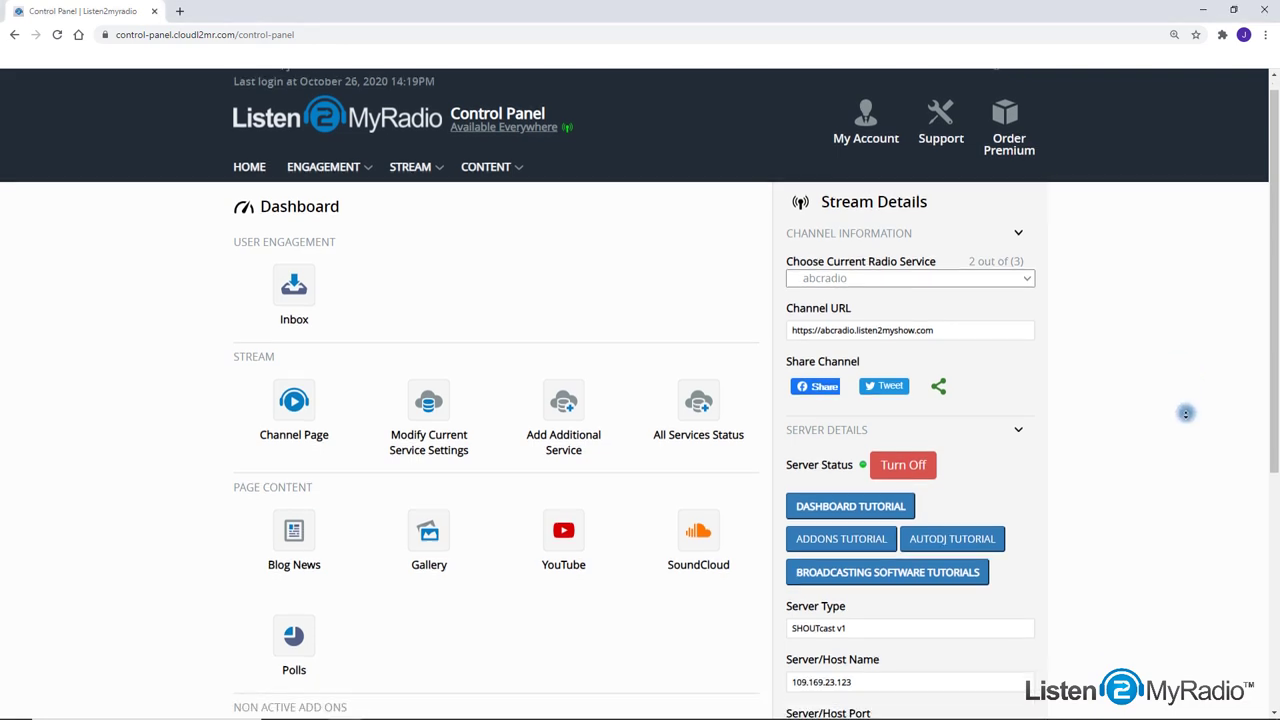
scroll(1185, 414, down, 3)
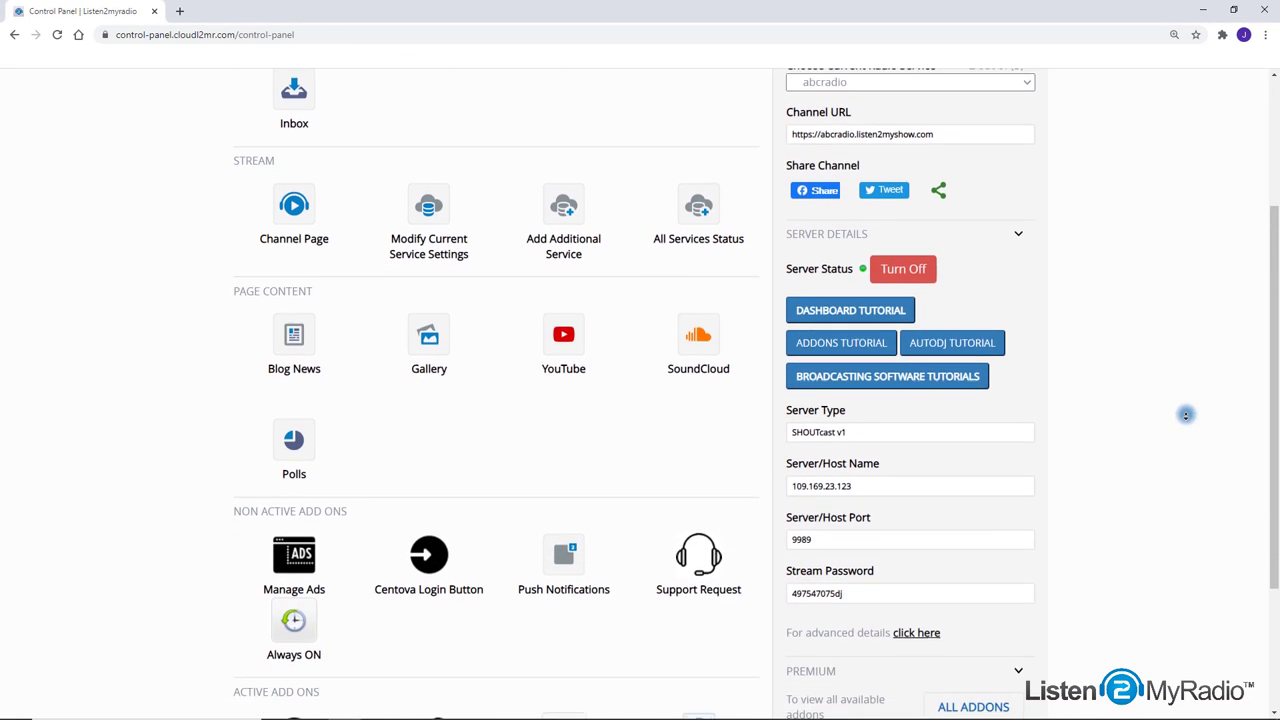
scroll(1185, 414, down, 3)
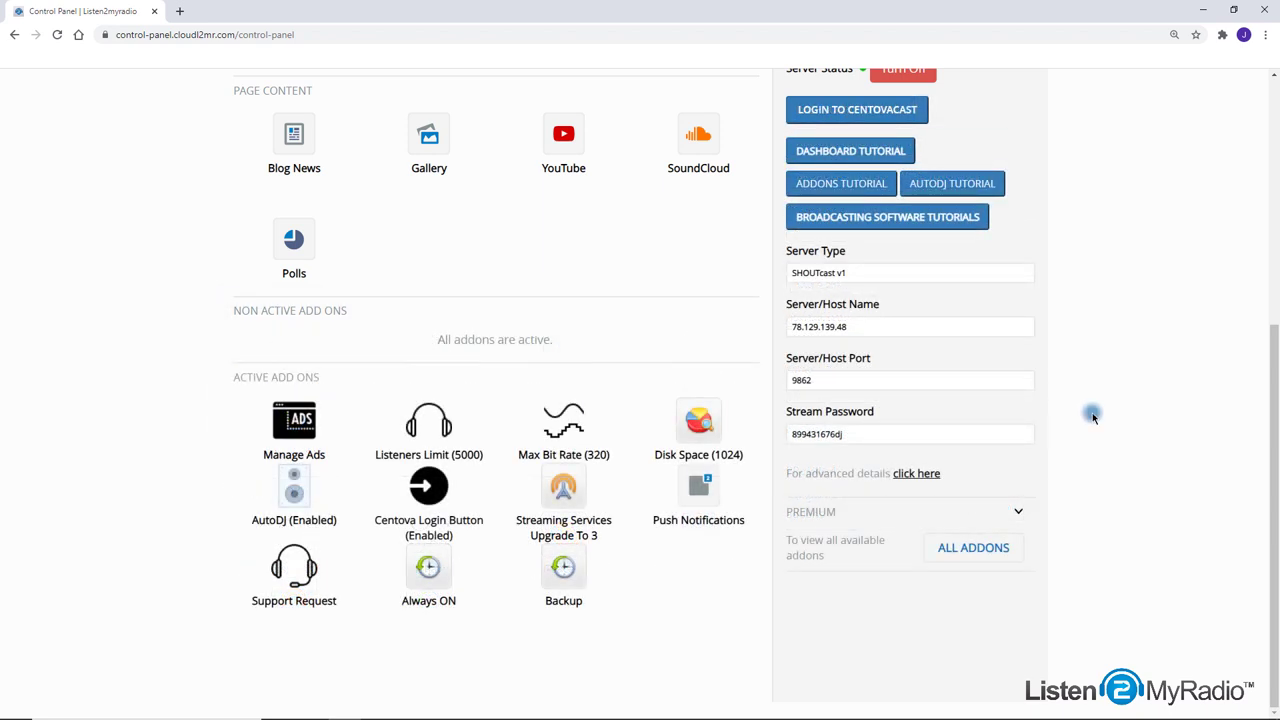
click(297, 412)
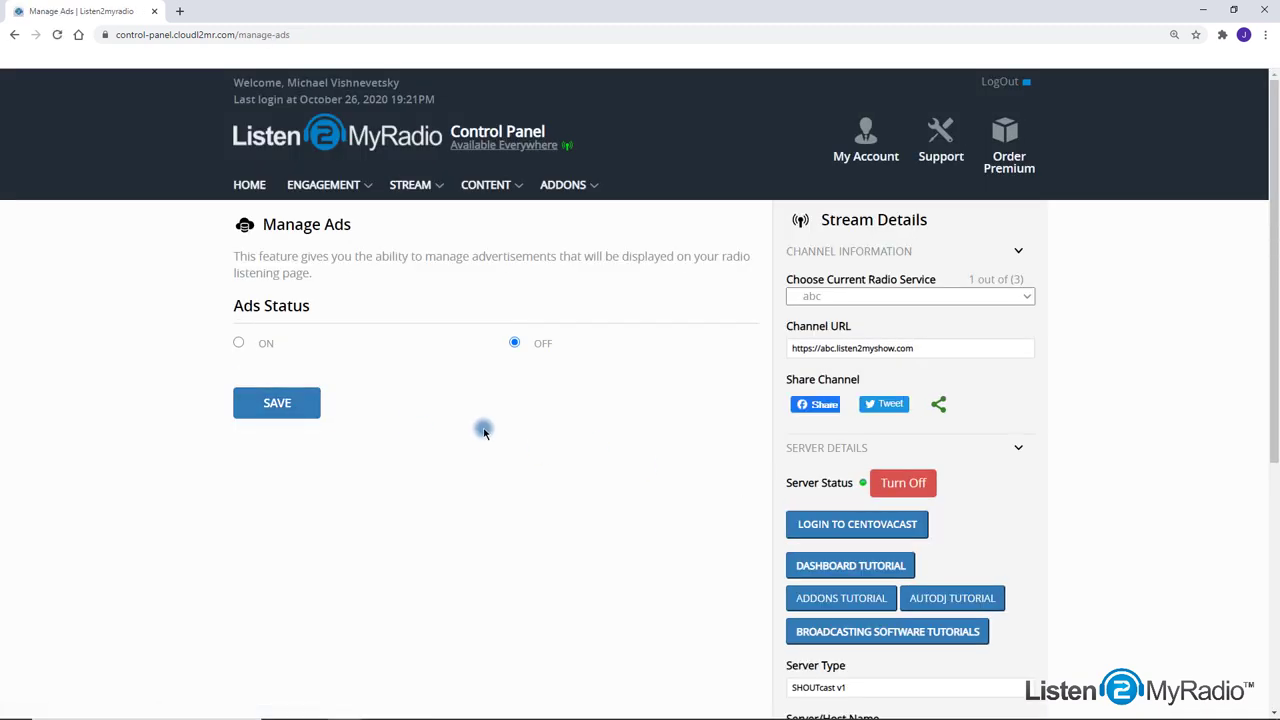
click(232, 343)
click(232, 343)
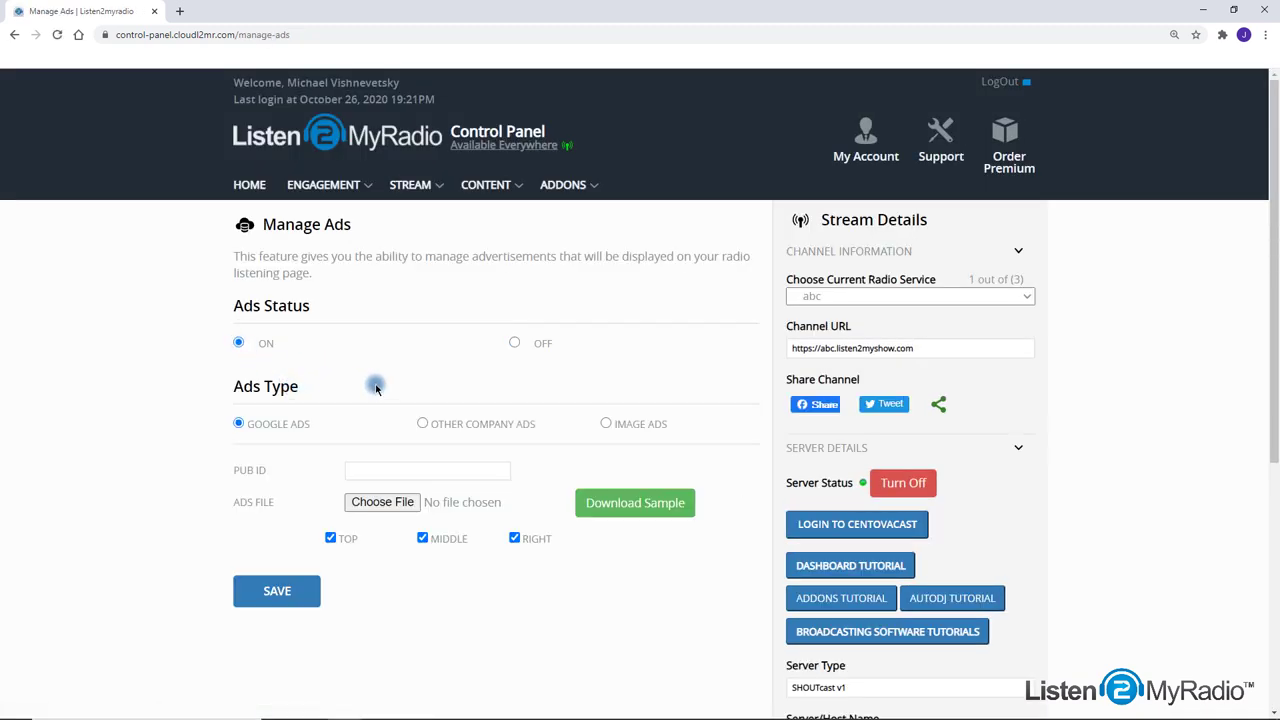
click(530, 342)
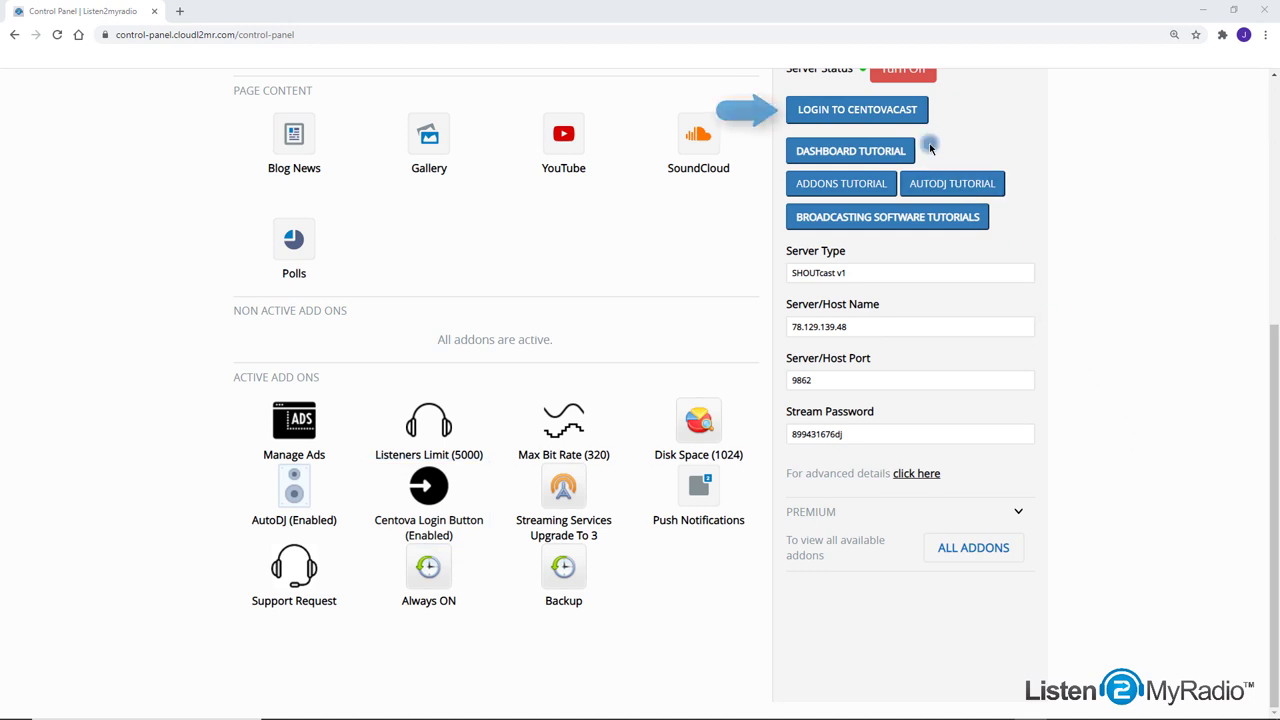
- Log in to Centova Cast, view the Listeners statistics report, then open the Station Identification playlist
click(907, 112)
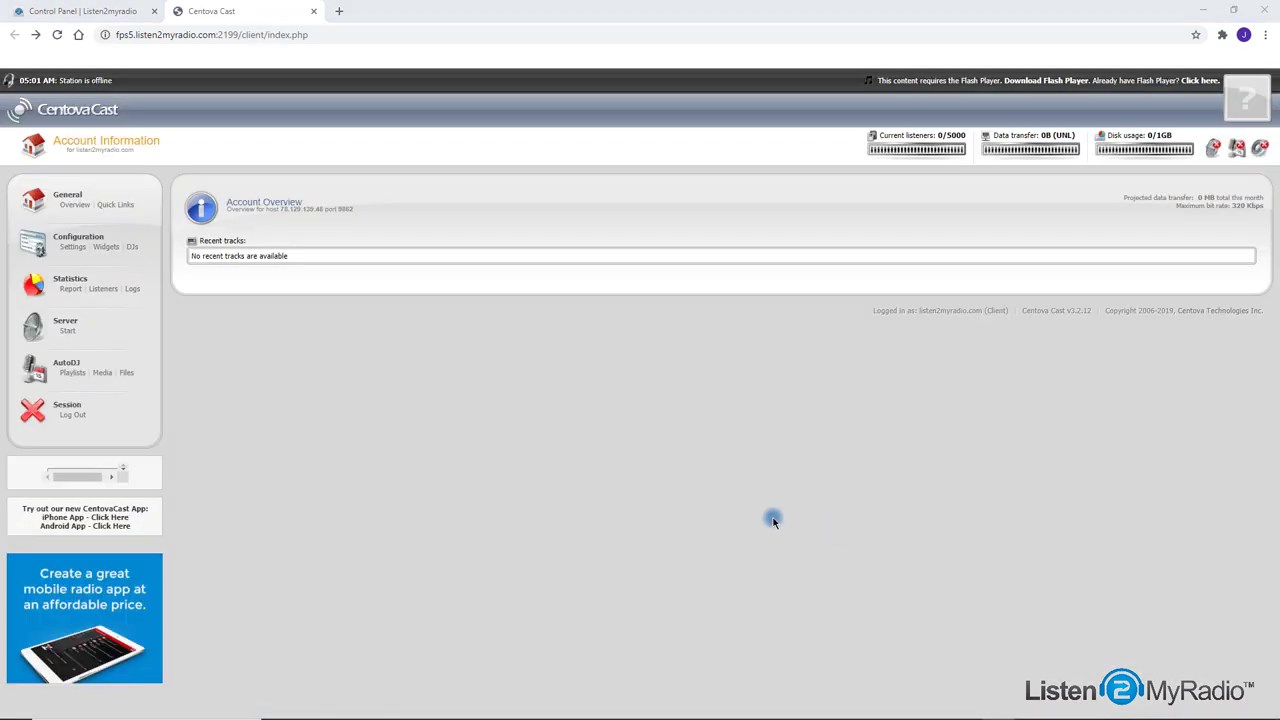
click(72, 288)
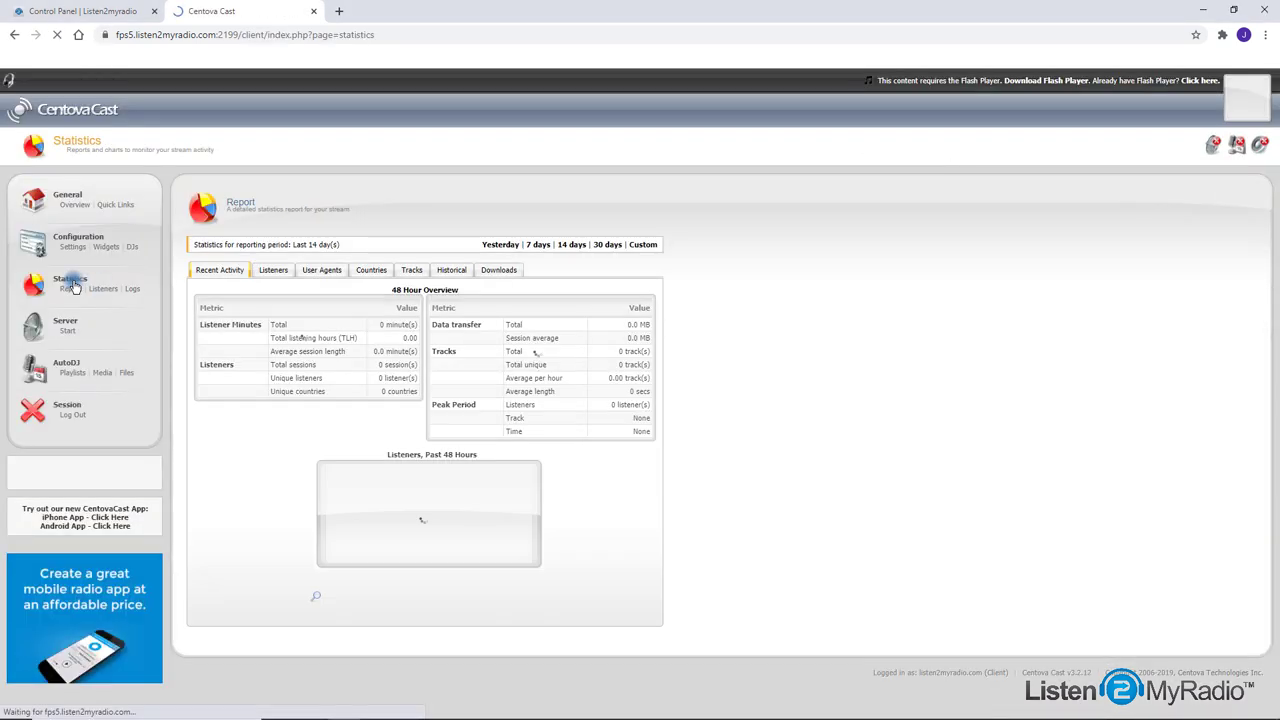
click(267, 272)
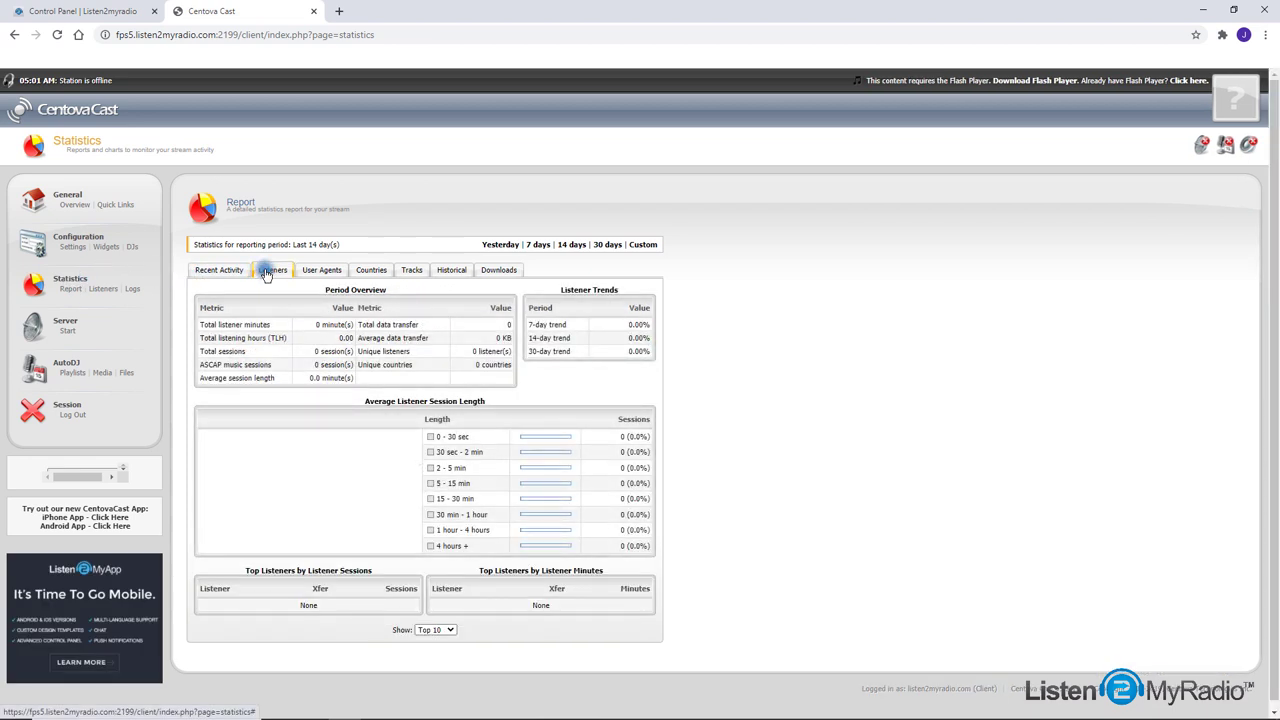
click(63, 365)
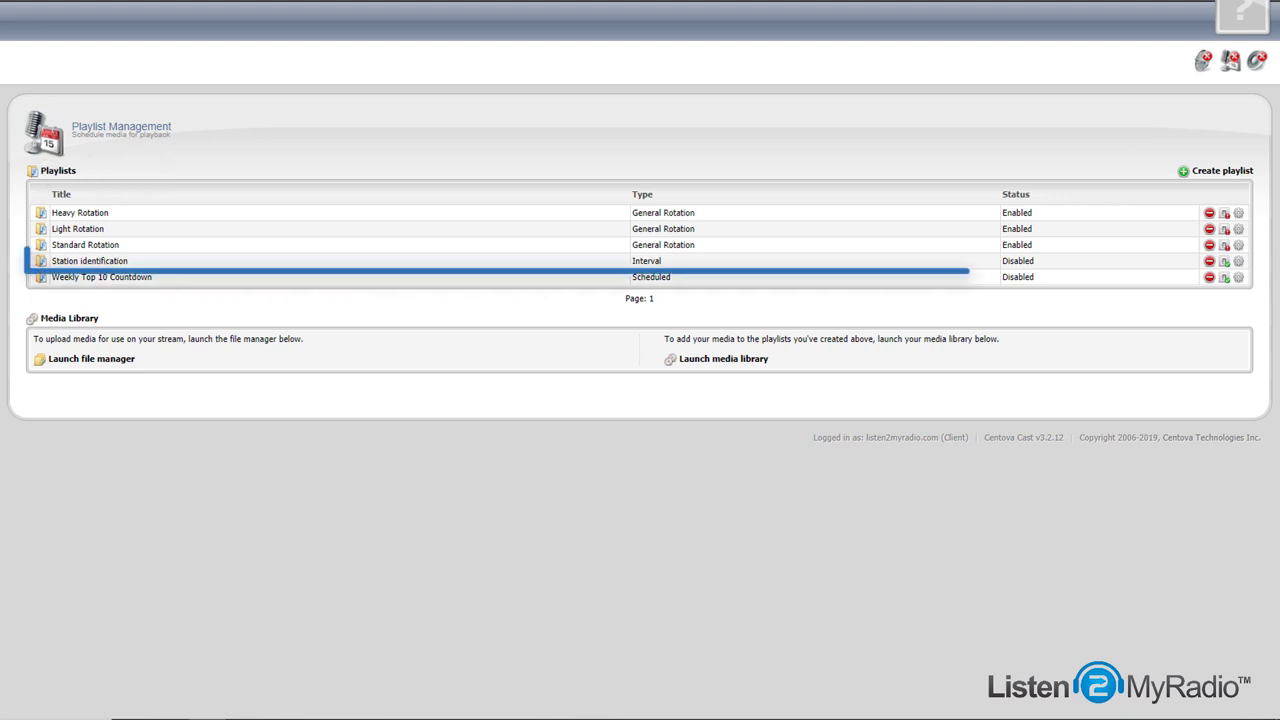
click(118, 264)
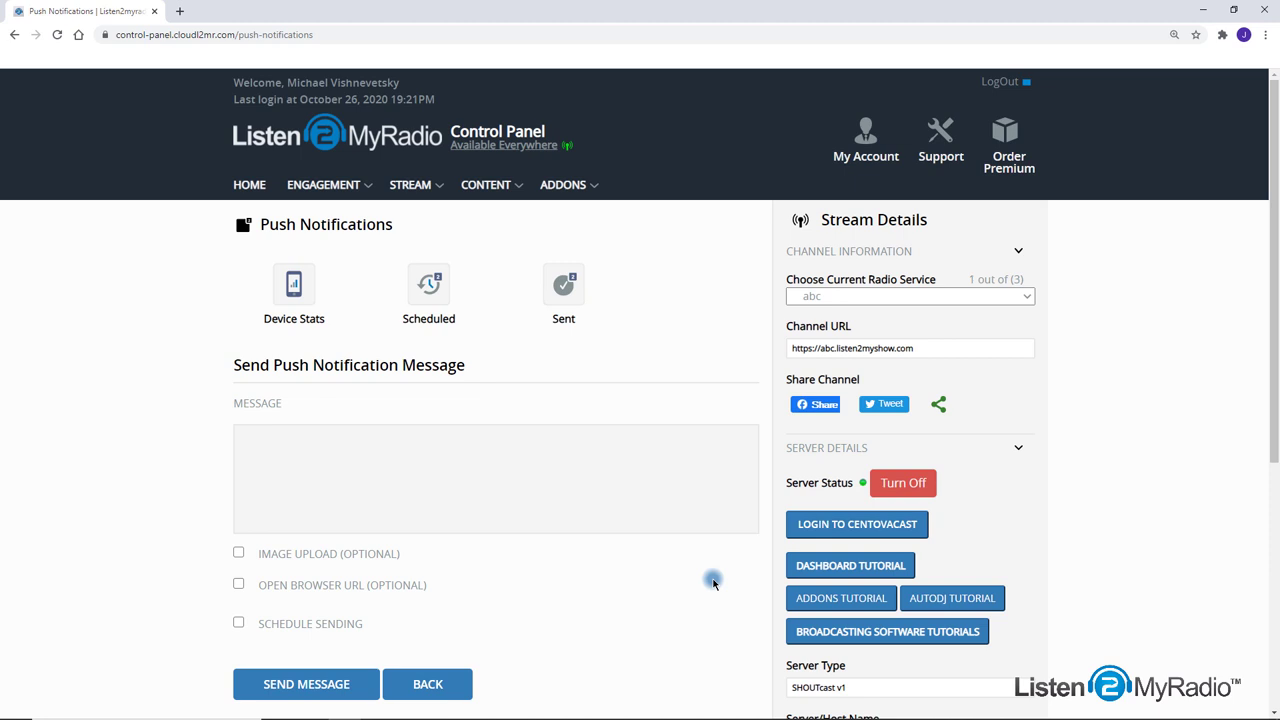
- Type 'New Event at 9:00 PM. Waiting for you!!!!' into the notification MESSAGE box
click(654, 492)
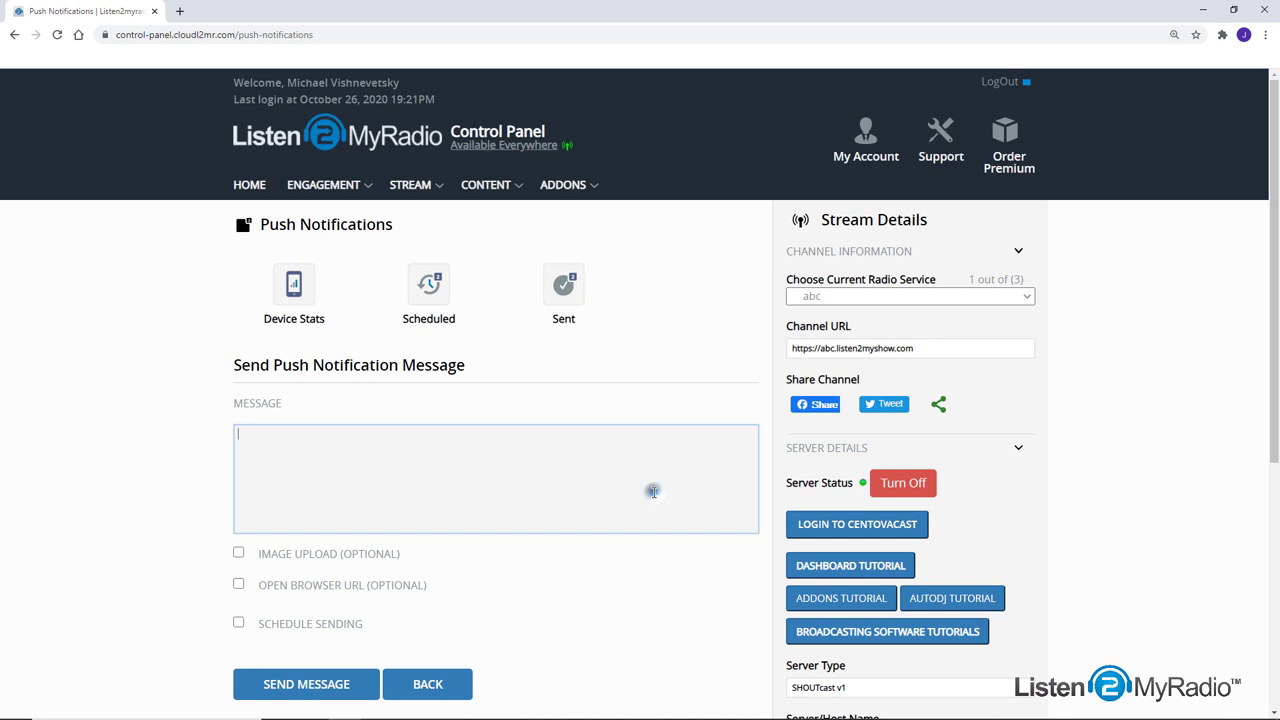
text(New Eve)
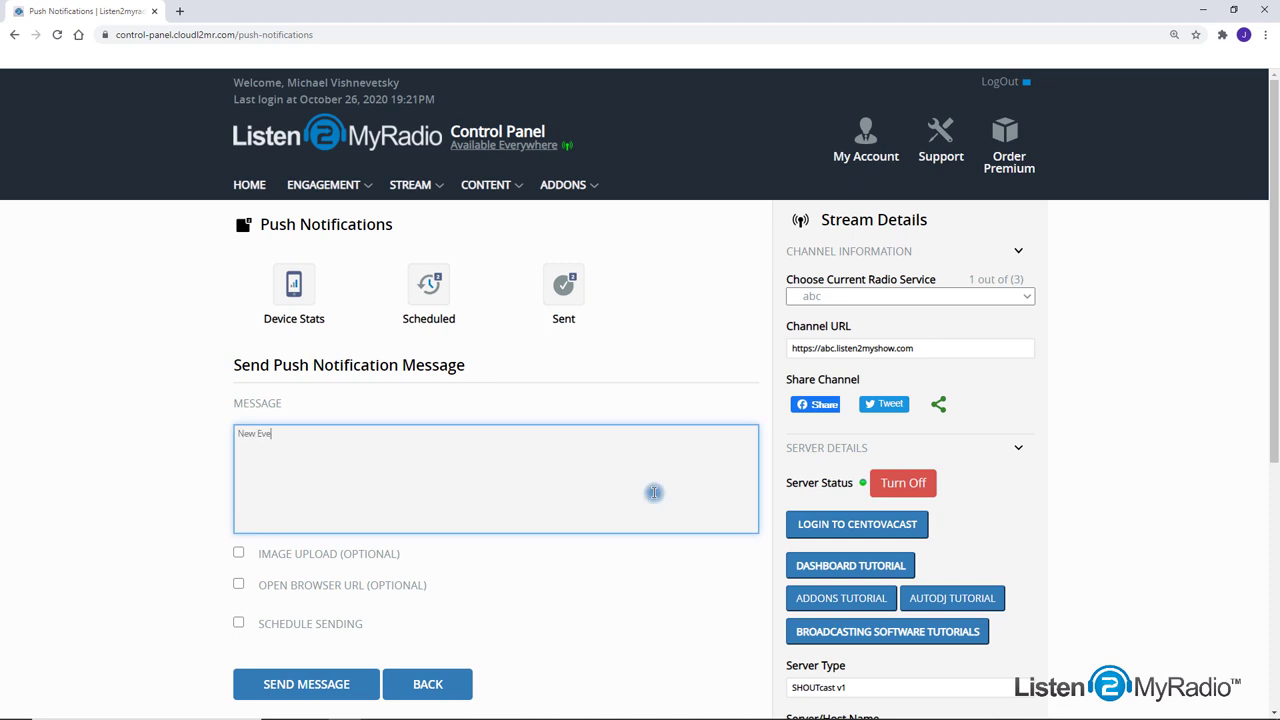
text(nt at 9:00 PM. Waiting for you!!!!)
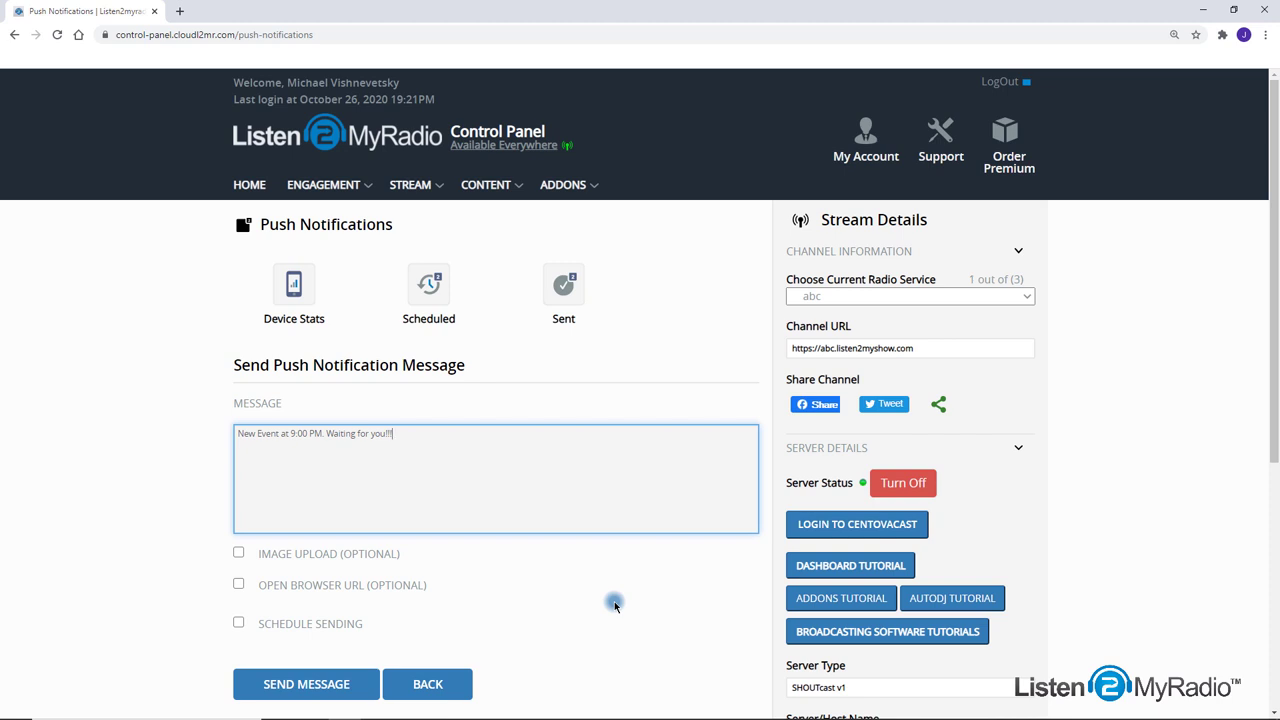
click(287, 278)
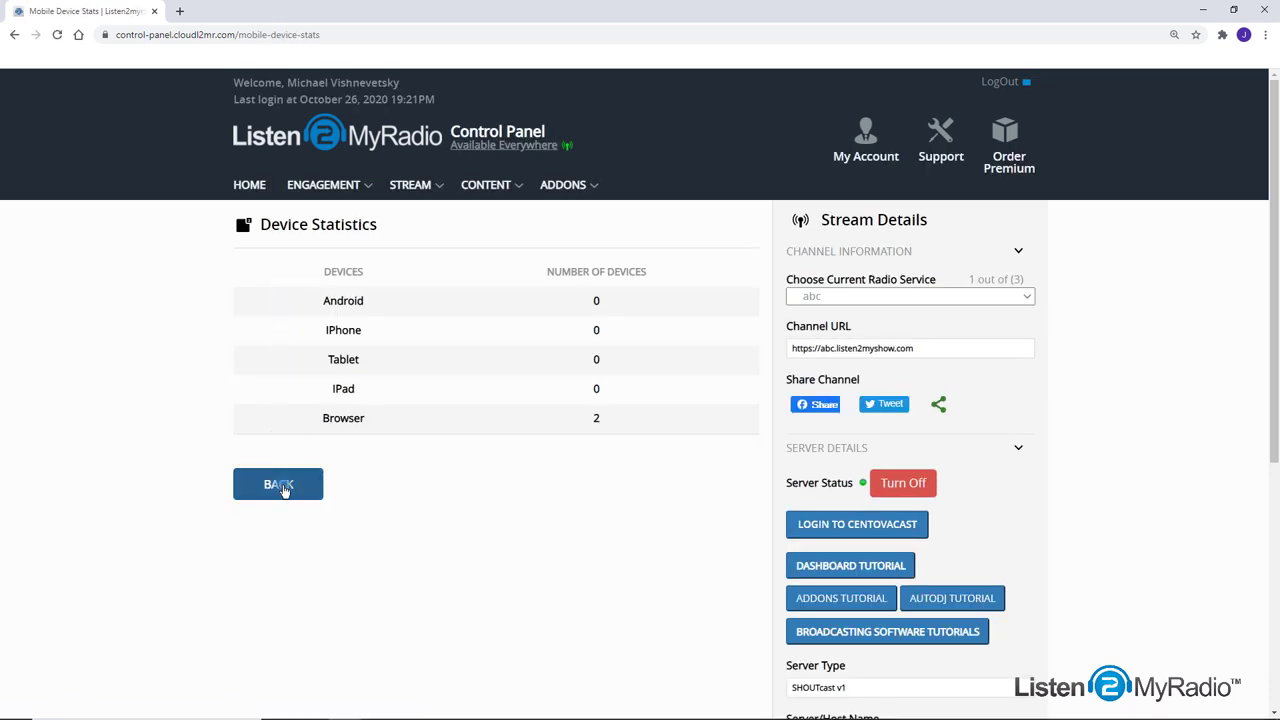
click(280, 482)
click(428, 286)
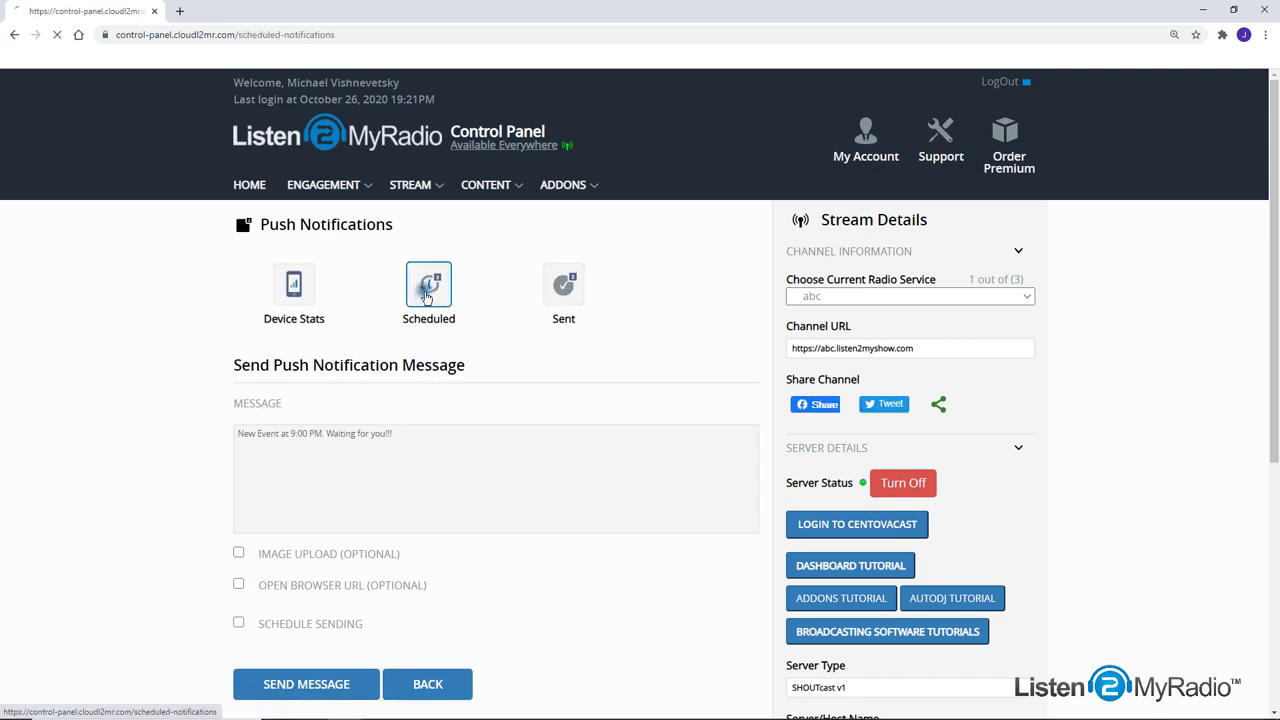
click(266, 416)
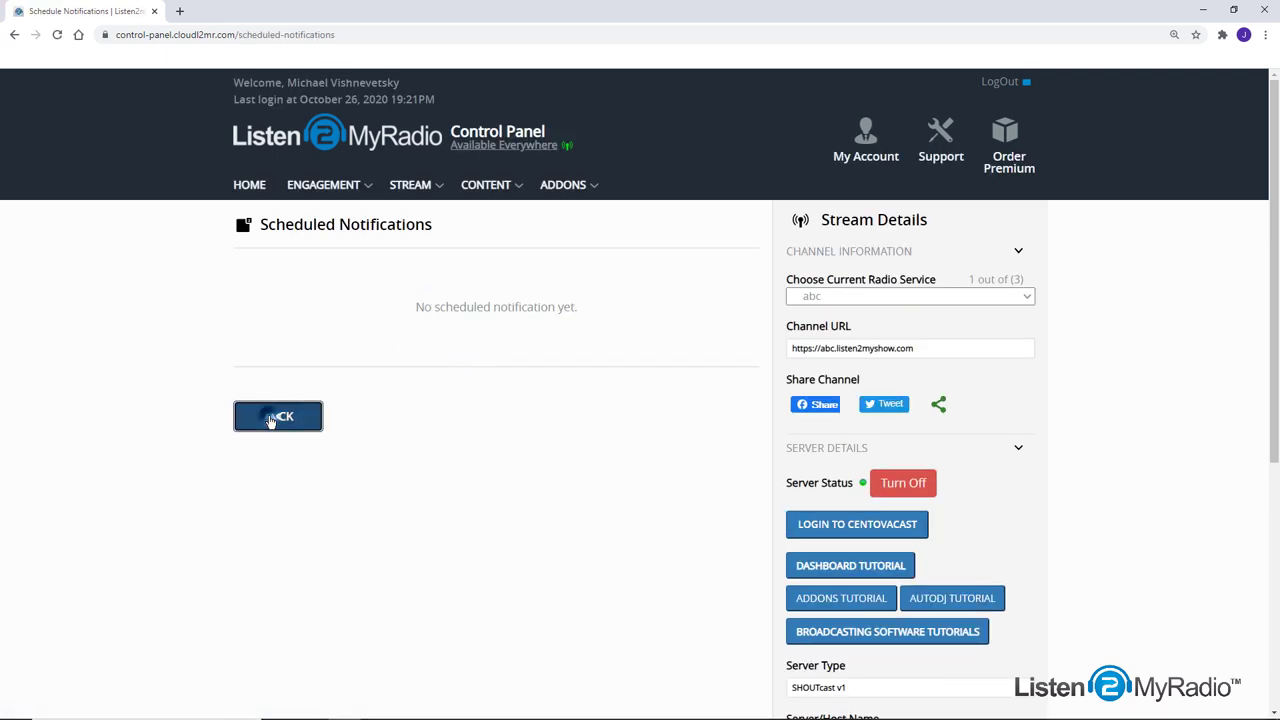
click(566, 296)
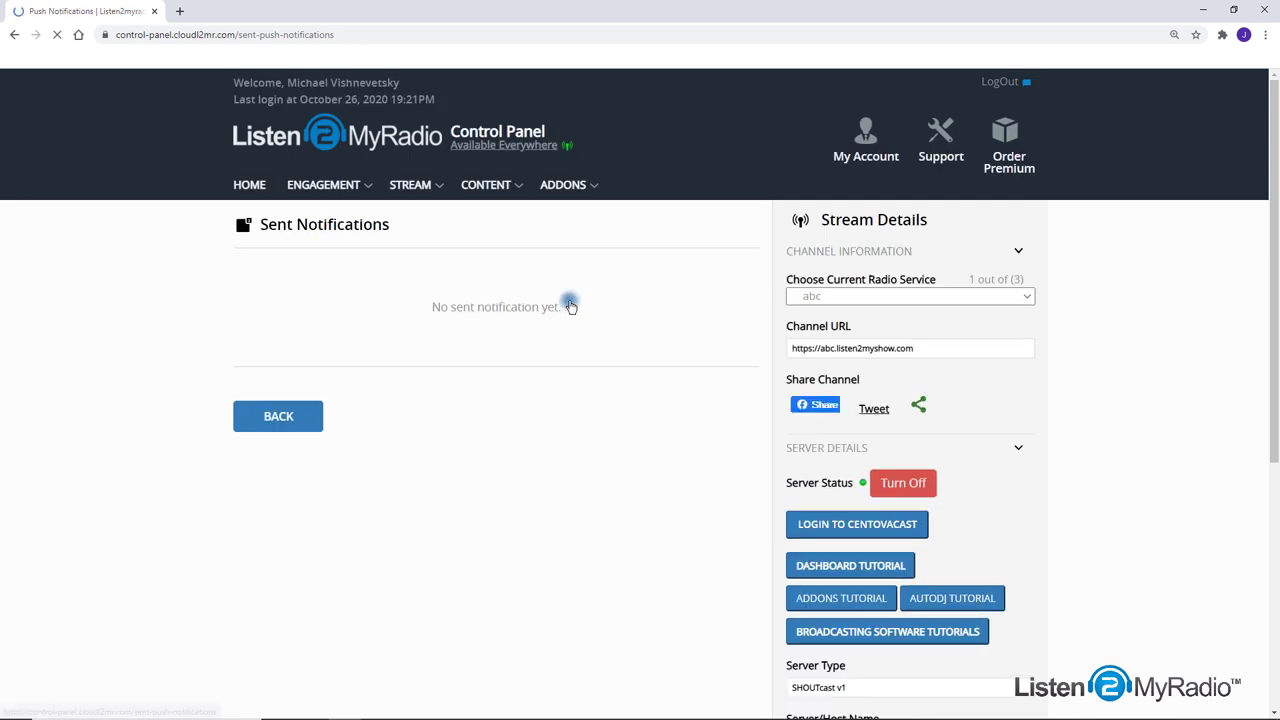
click(280, 416)
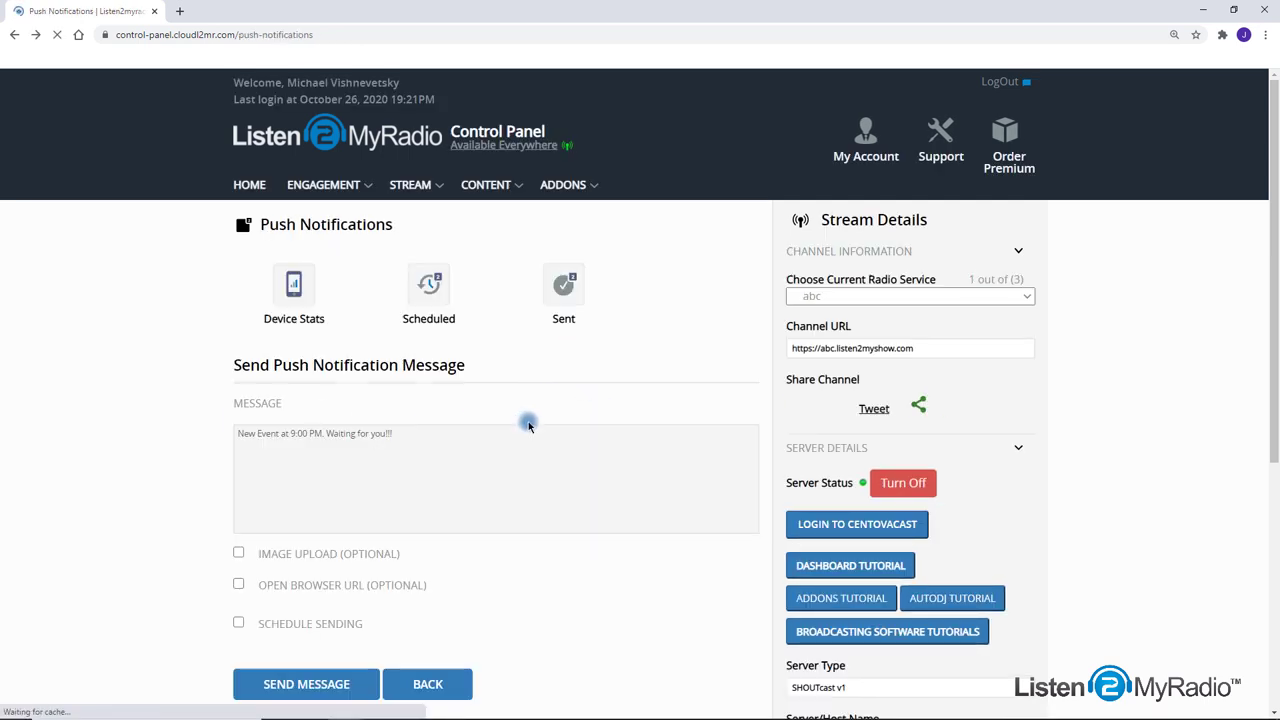
- Try and clear the Image Upload, Open Browser URL and Schedule Sending options, then send the notification immediately
click(504, 458)
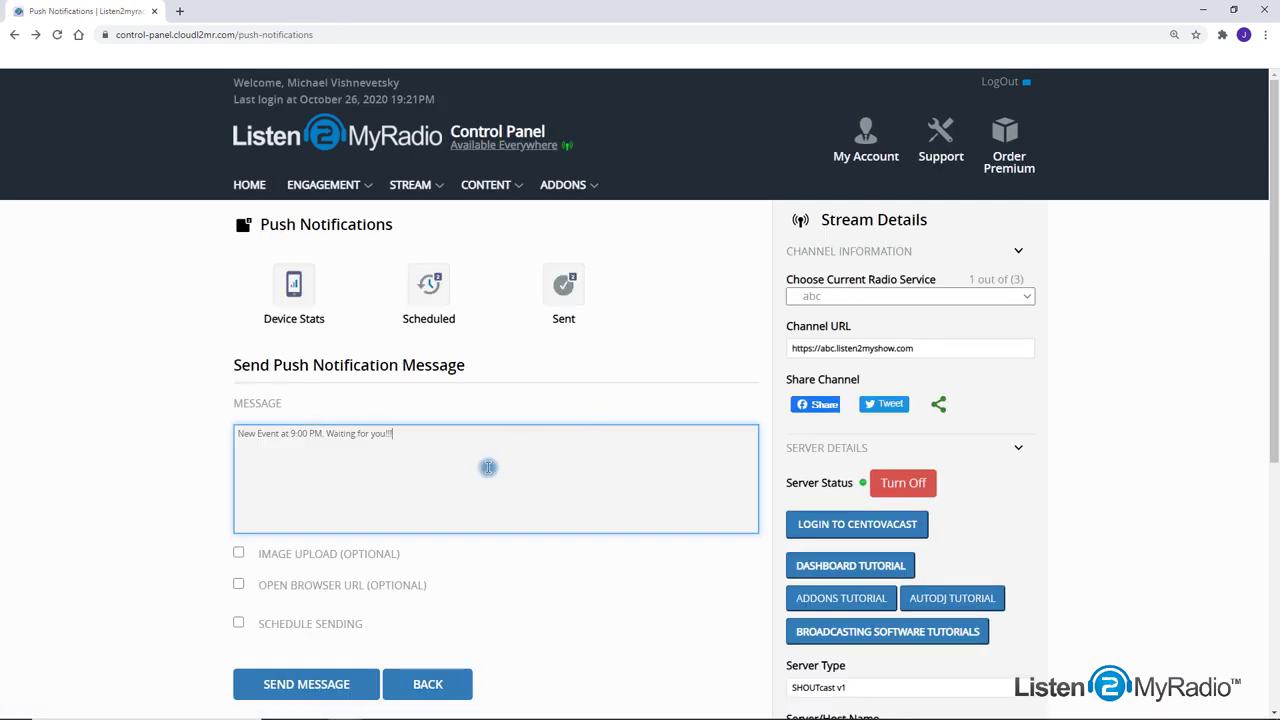
click(239, 553)
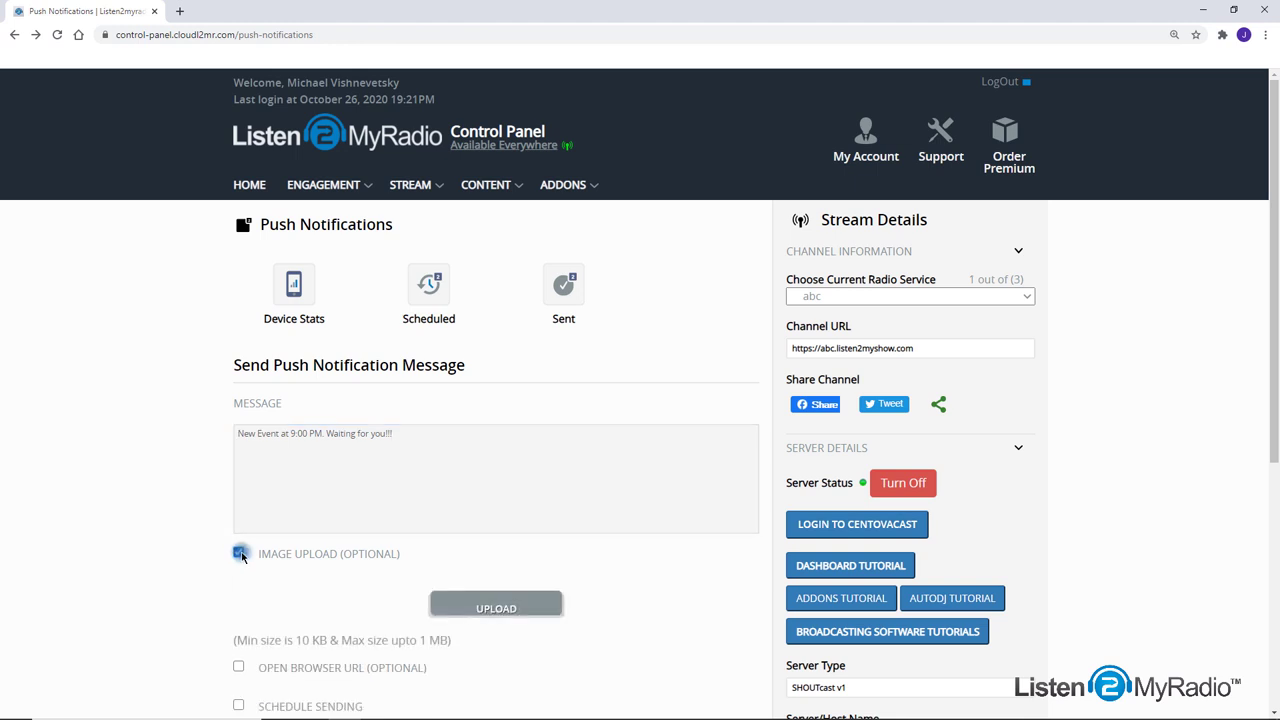
click(239, 553)
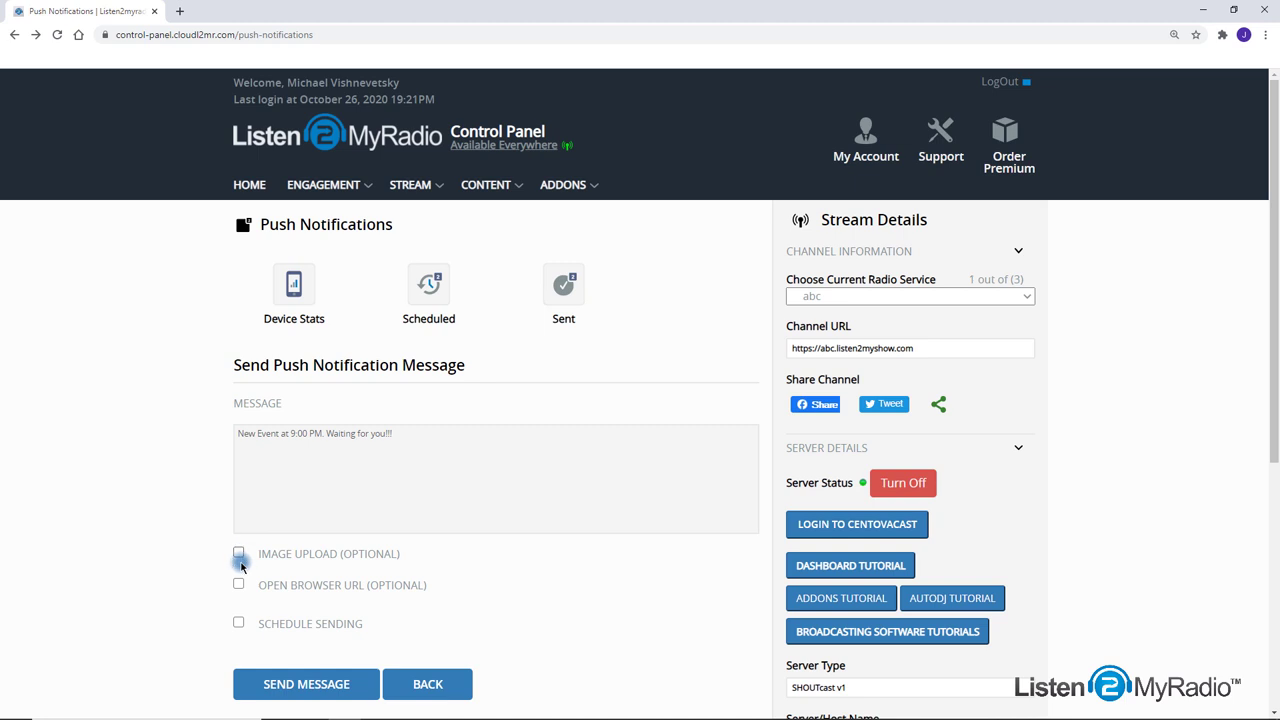
click(240, 584)
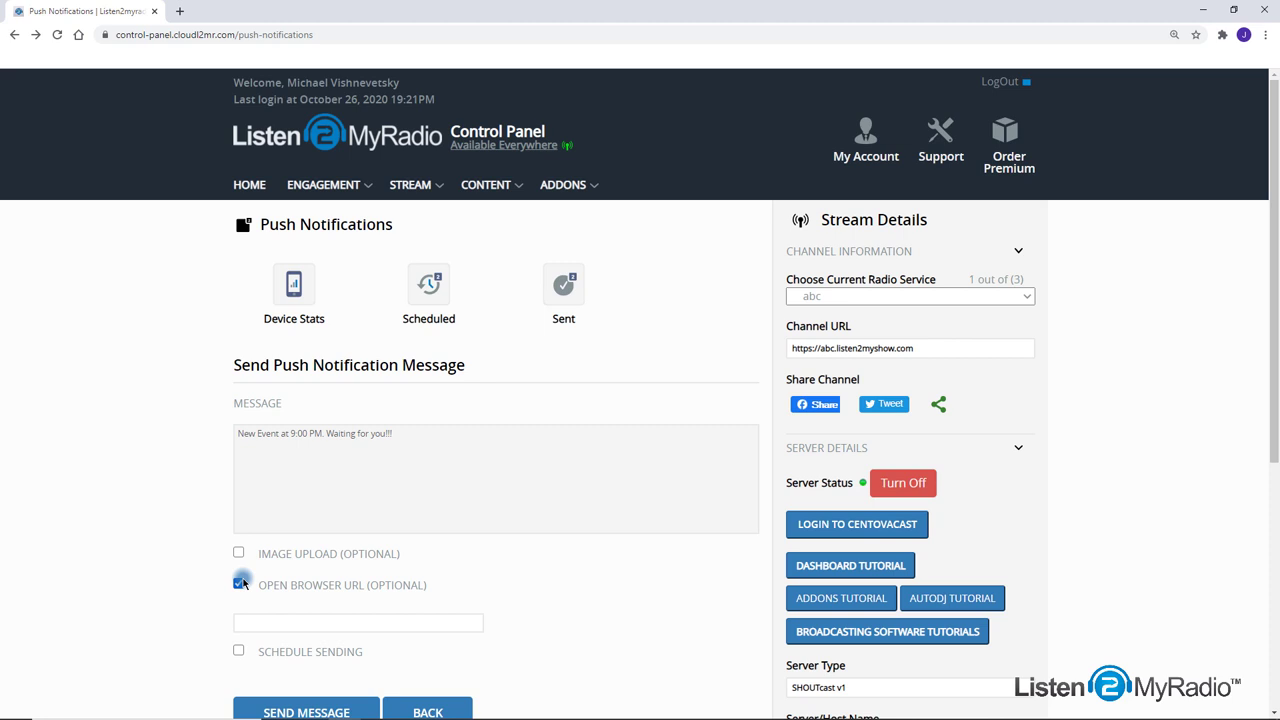
click(240, 583)
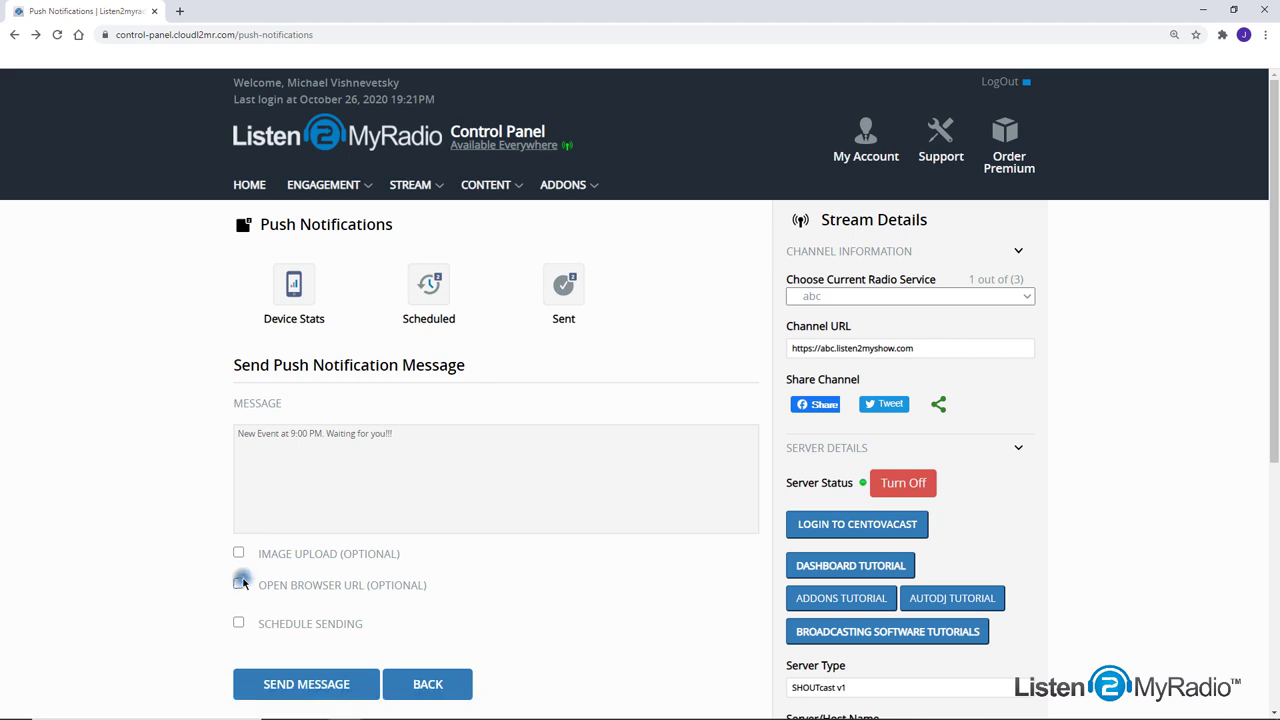
click(239, 621)
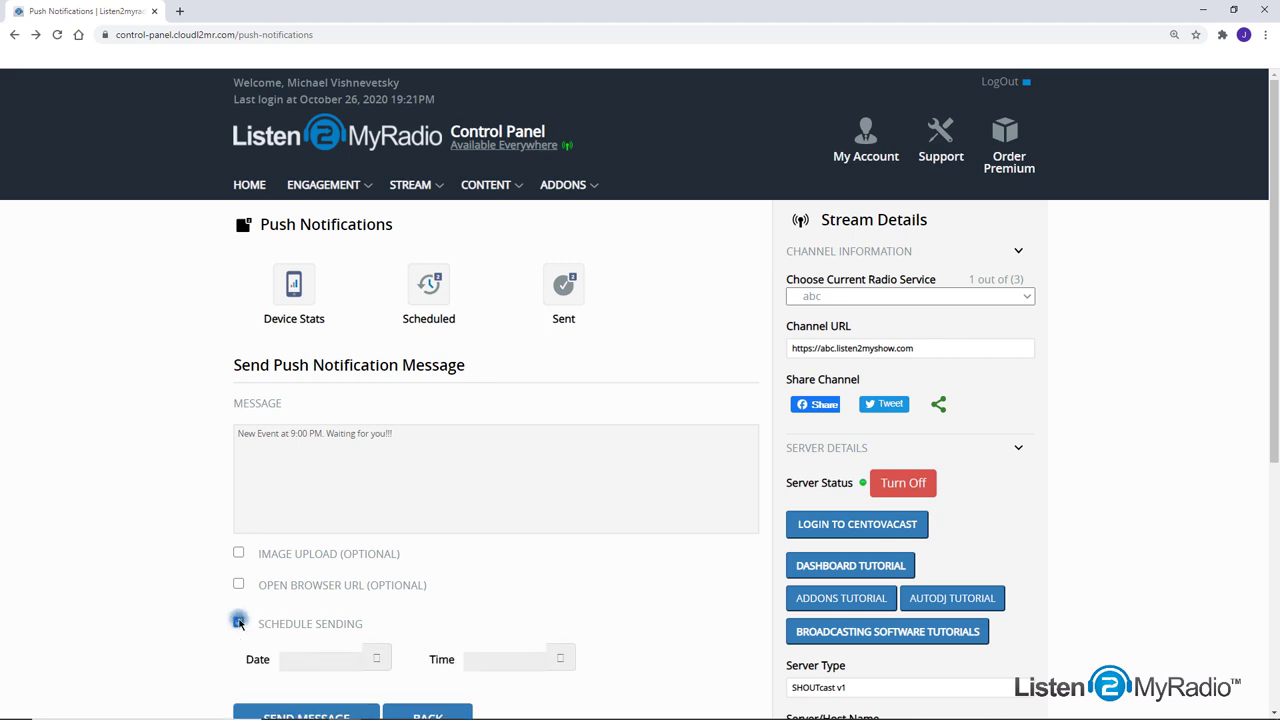
click(239, 622)
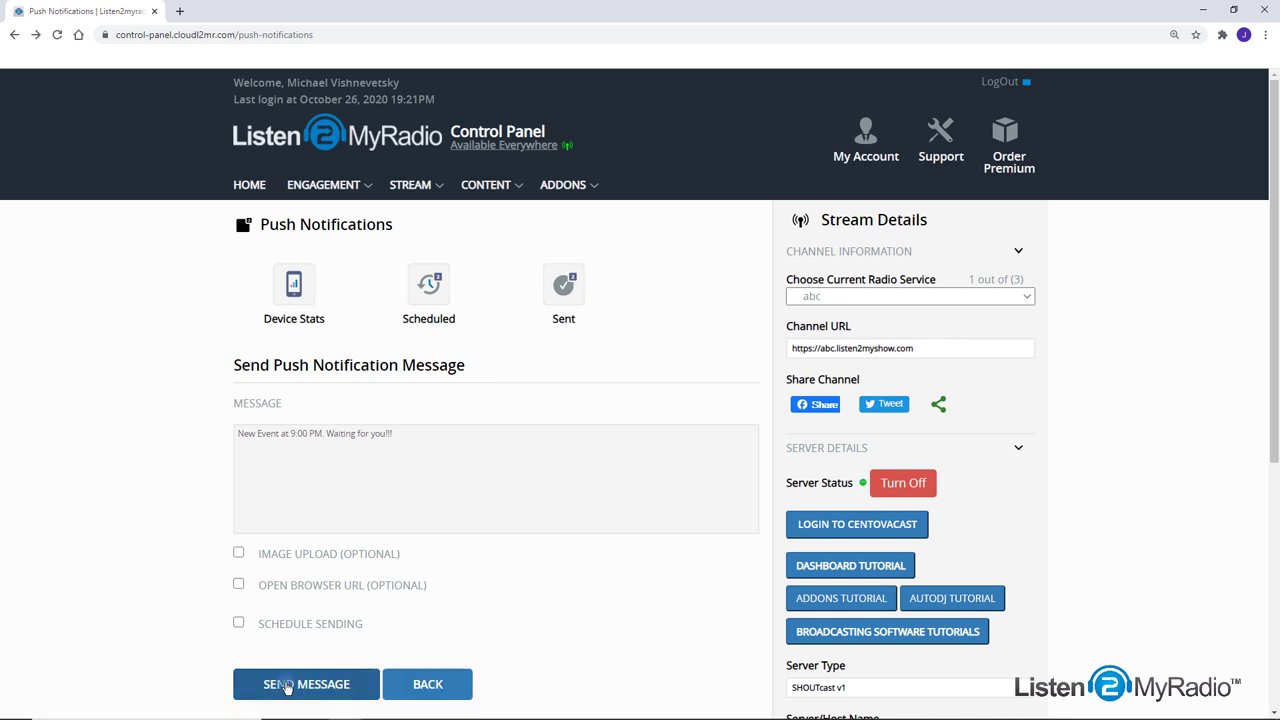
click(289, 688)
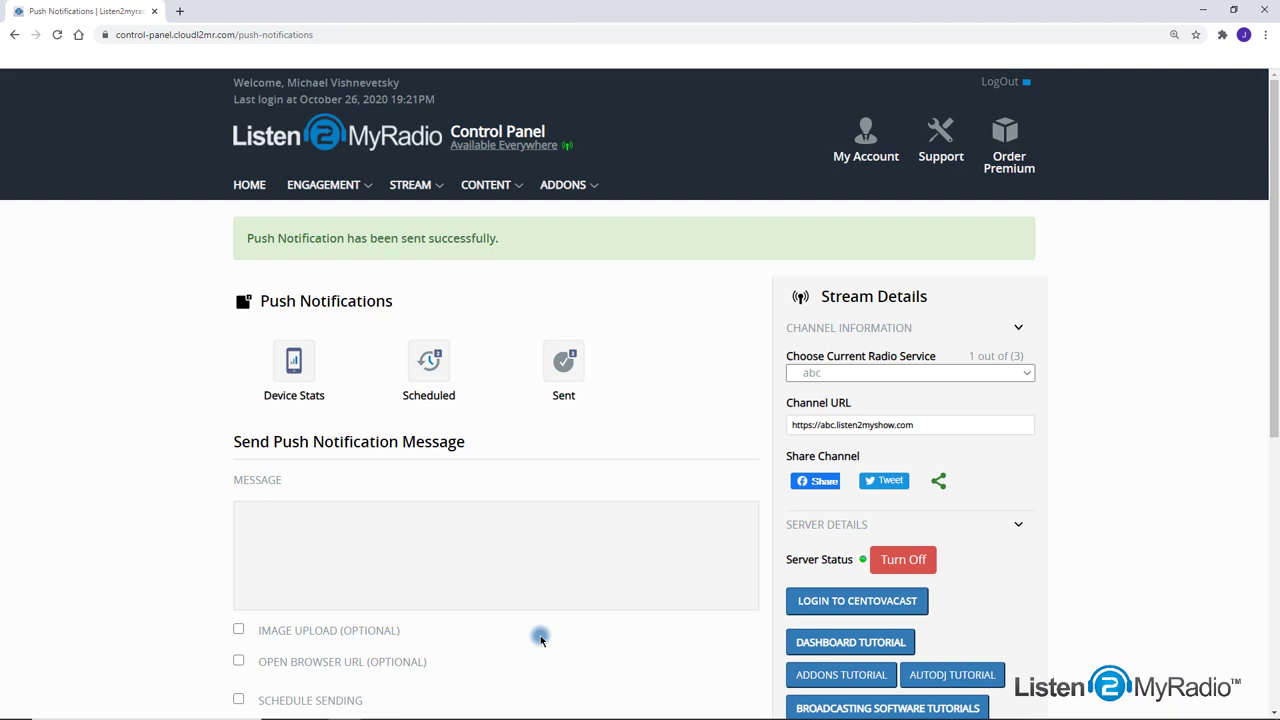
- Go back to the HOME dashboard and scroll down to the Active Add Ons list
click(249, 184)
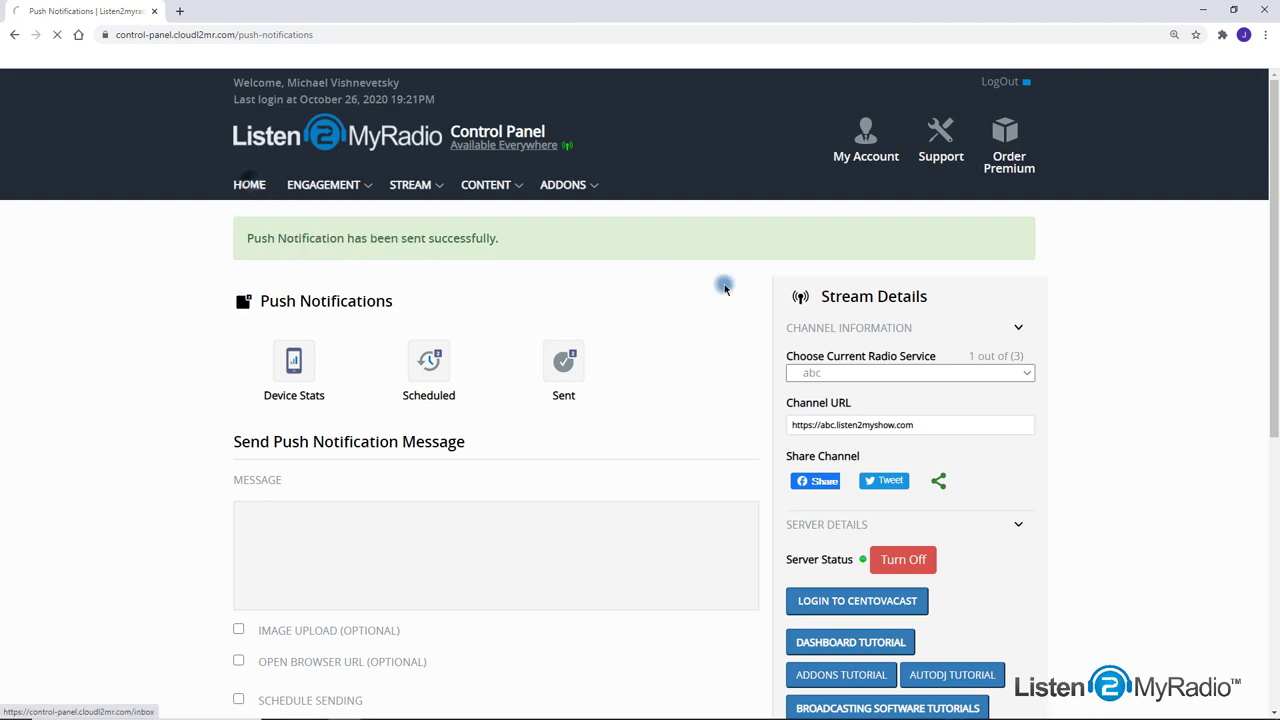
scroll(1127, 392, down, 5)
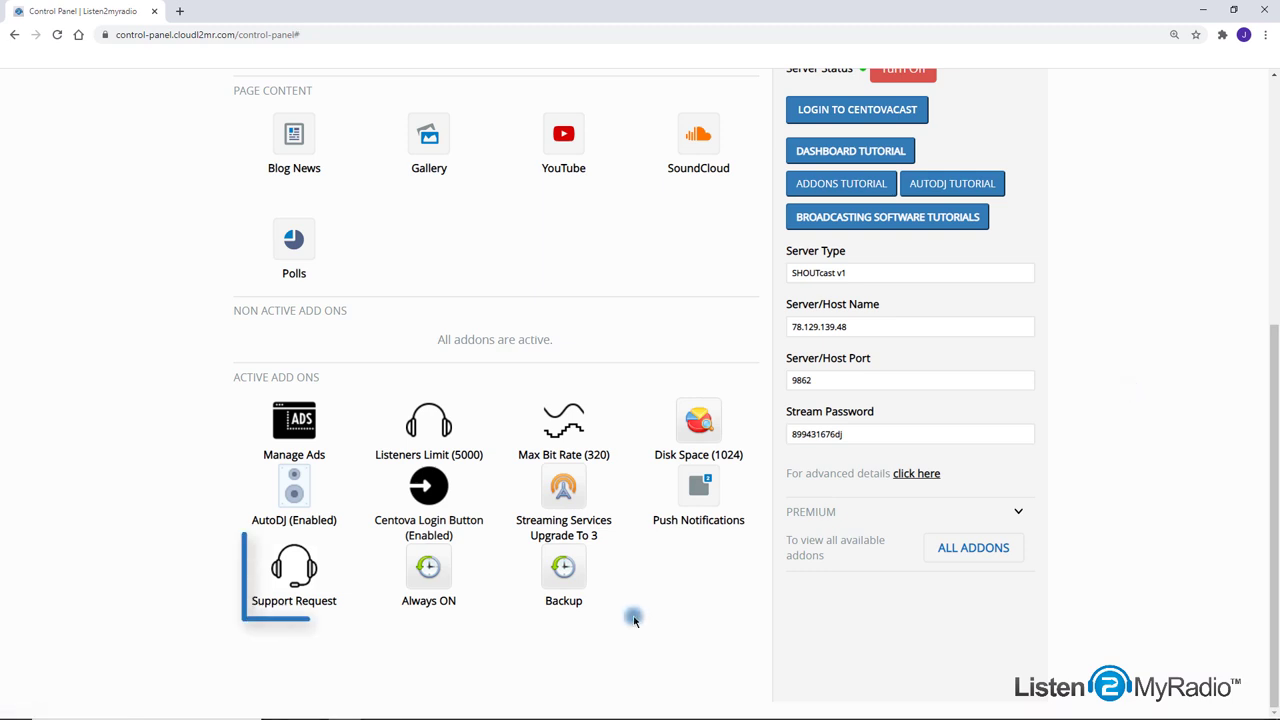
- Open the Support Request add-on's support tickets page
click(310, 572)
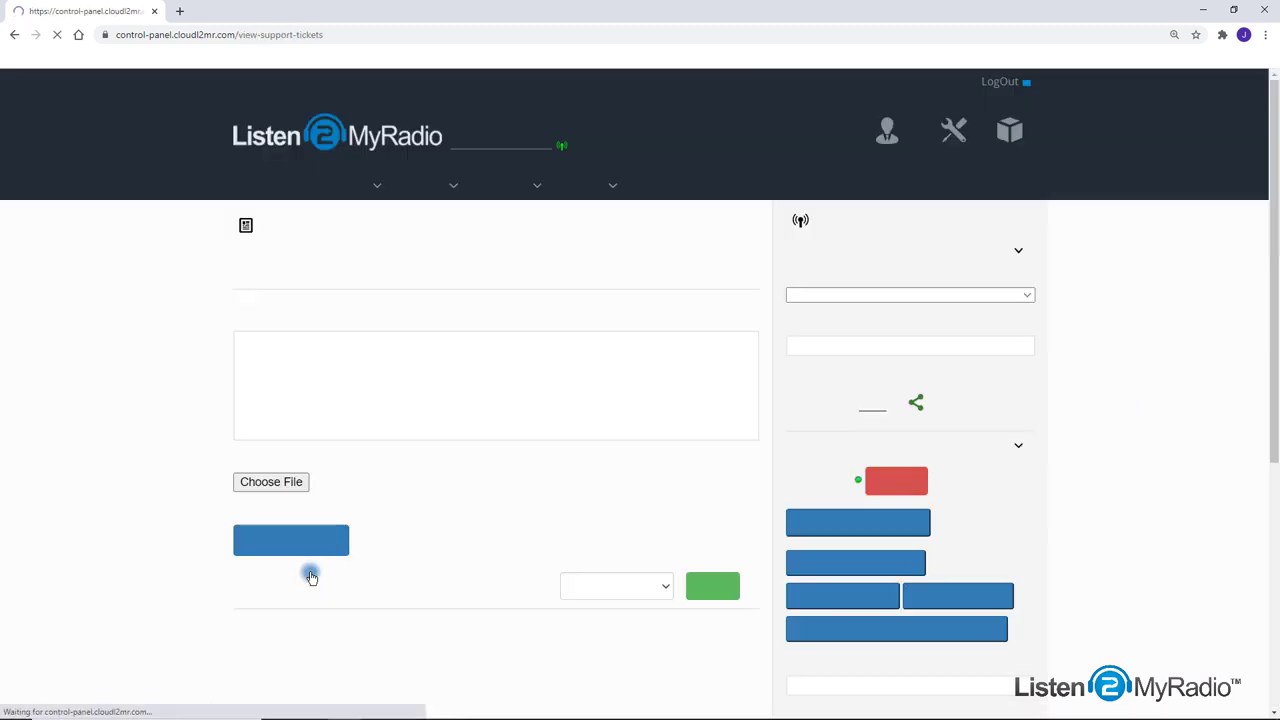